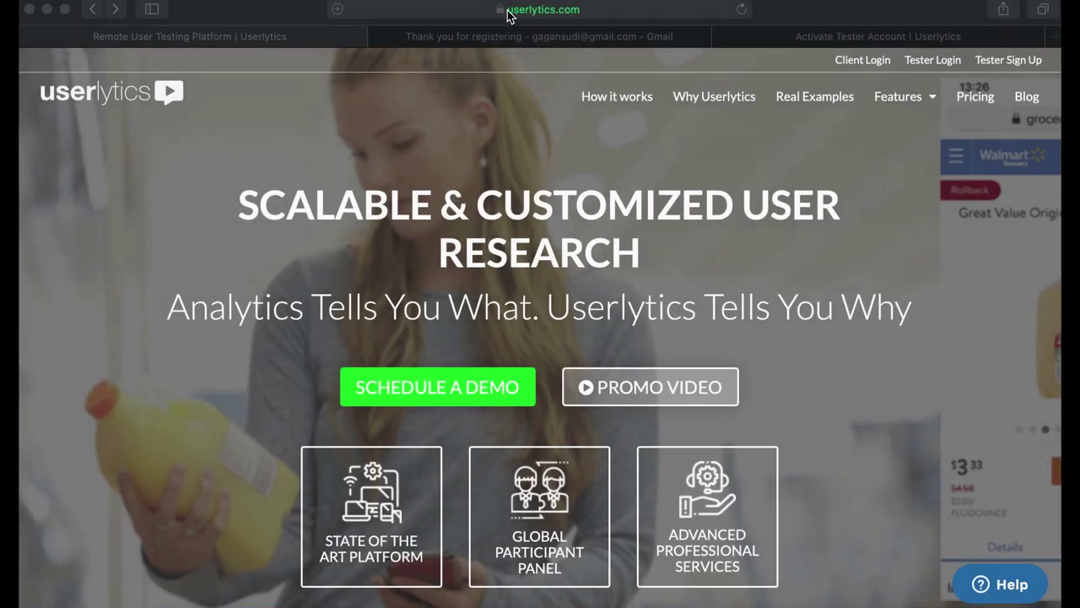
Step: Bring Safari to the front with the Userlytics home page at userlytics.com loaded
{"action": "left_click", "coordinate": [569, 16]}
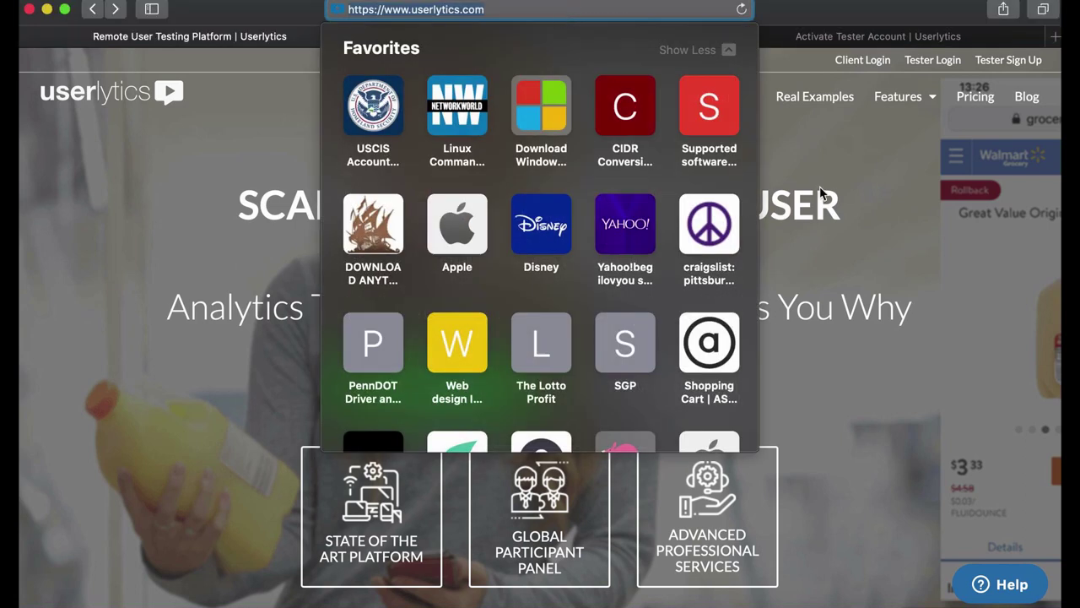
Step: Go to the Userlytics tester sign-up page 'Get PAID to test websites & apps!'
{"action": "left_click", "coordinate": [820, 192]}
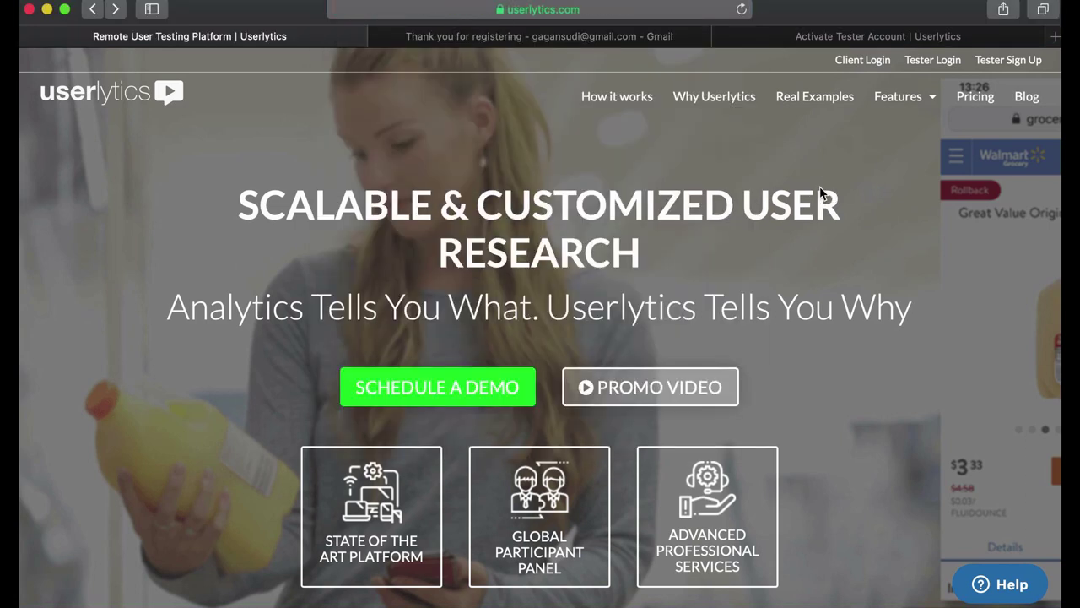
{"action": "left_click", "coordinate": [1007, 61]}
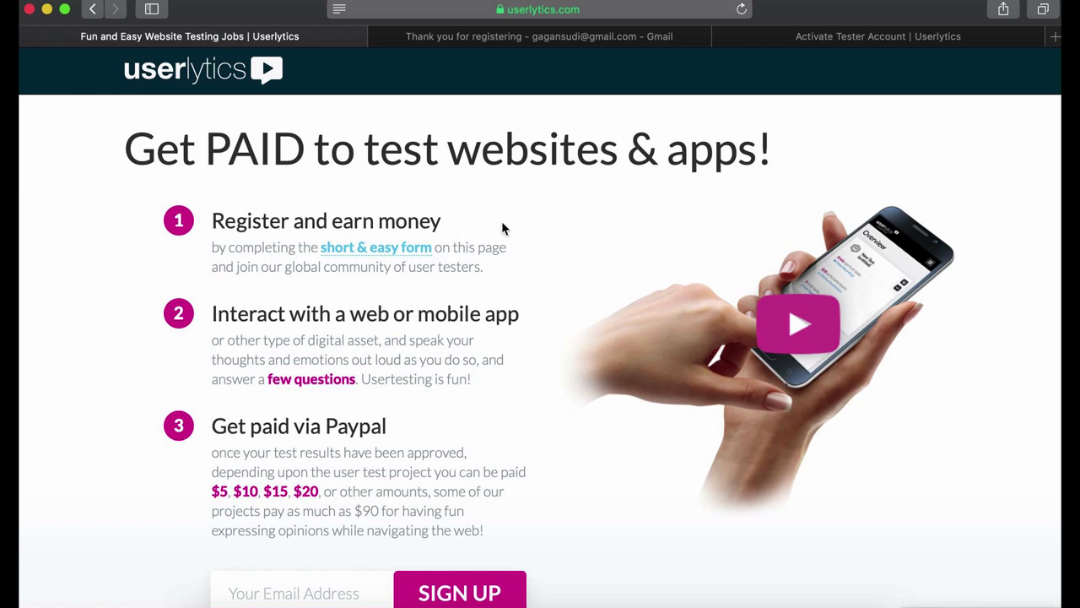
{"action": "scroll", "coordinate": [487, 380], "scroll_direction": "up", "scroll_amount": 1}
{"action": "scroll", "coordinate": [487, 380], "scroll_direction": "down", "scroll_amount": 2}
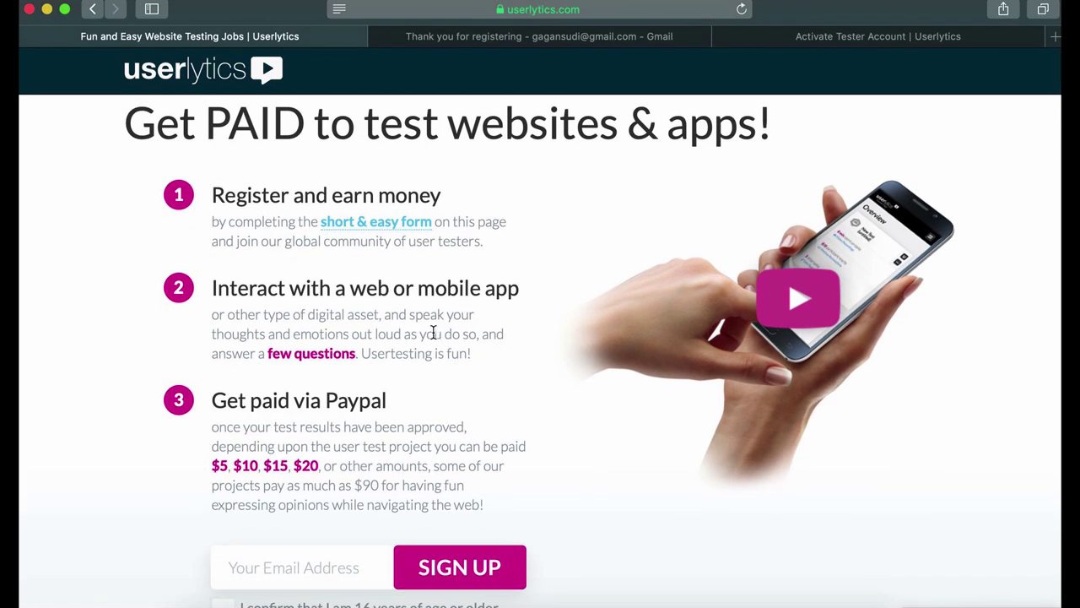
{"action": "mouse_move", "coordinate": [415, 318]}
{"action": "left_mouse_down"}
{"action": "mouse_move", "coordinate": [454, 315]}
{"action": "mouse_move", "coordinate": [407, 311]}
{"action": "mouse_move", "coordinate": [409, 335]}
{"action": "left_mouse_up"}
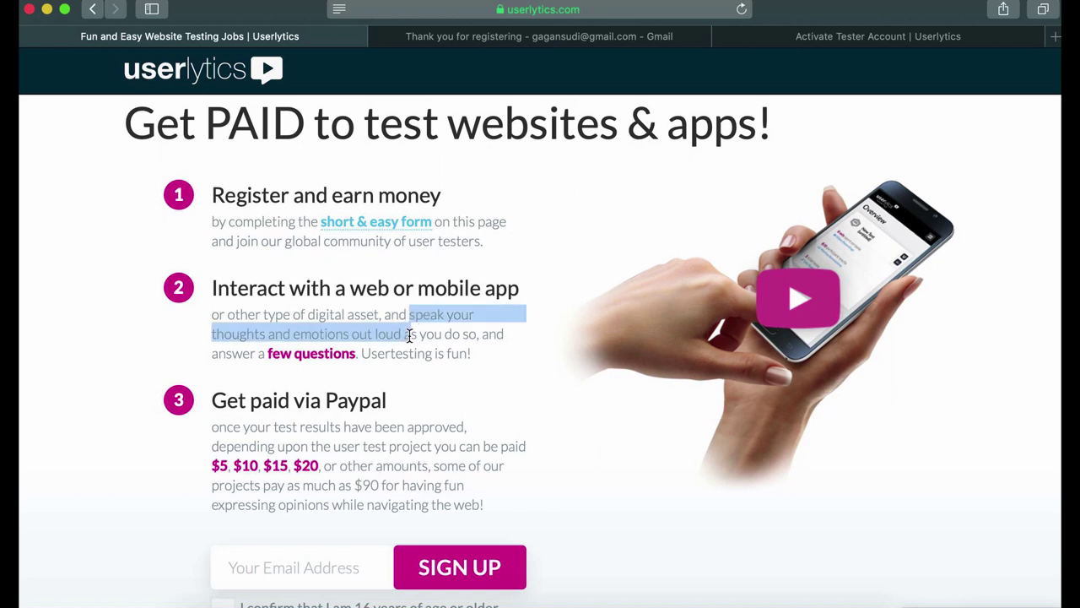
{"action": "left_click", "coordinate": [434, 380]}
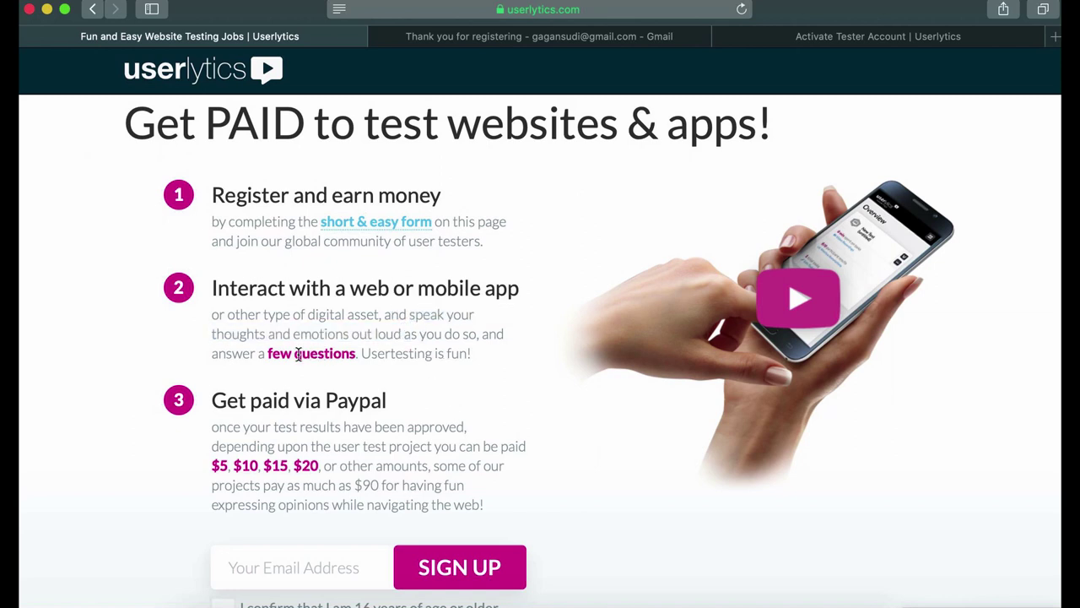
{"action": "scroll", "coordinate": [321, 465], "scroll_direction": "down", "scroll_amount": 2}
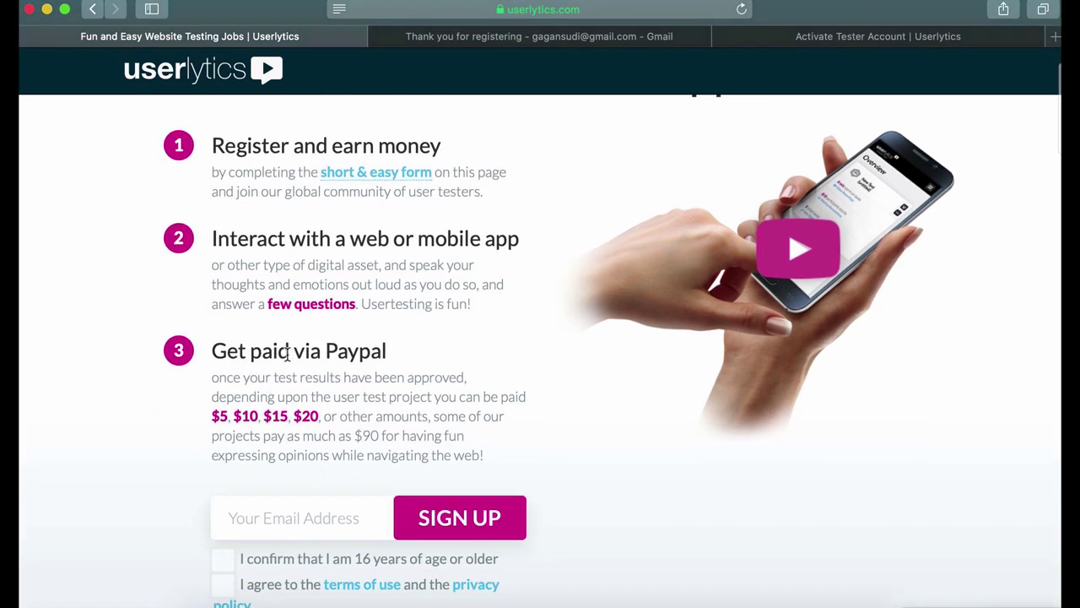
{"action": "left_click_drag", "start_coordinate": [293, 352], "coordinate": [406, 351]}
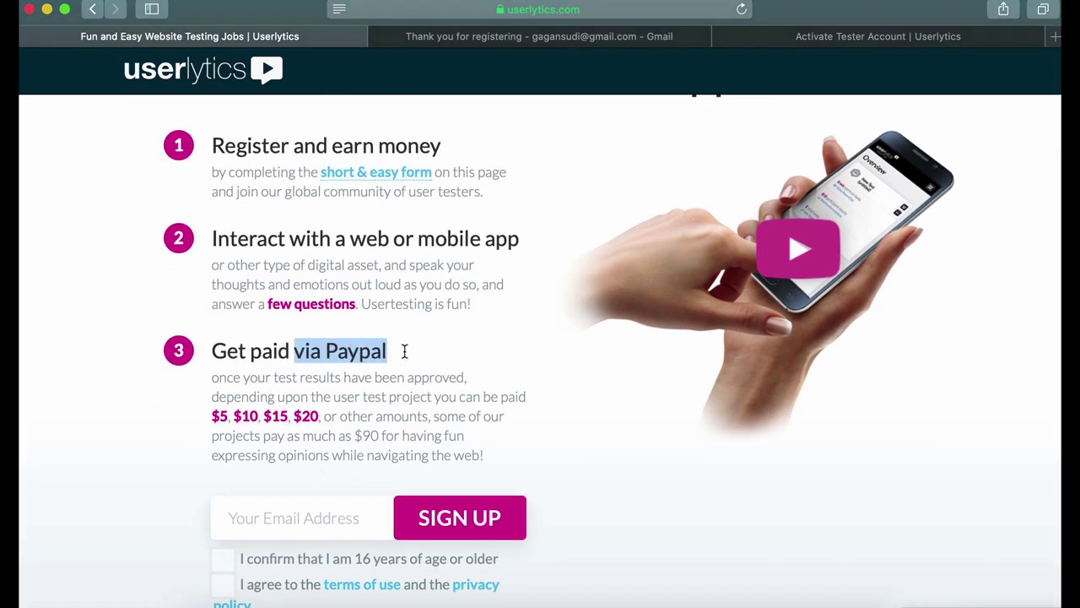
{"action": "left_click", "coordinate": [405, 358]}
{"action": "scroll", "coordinate": [414, 409], "scroll_direction": "down", "scroll_amount": 1}
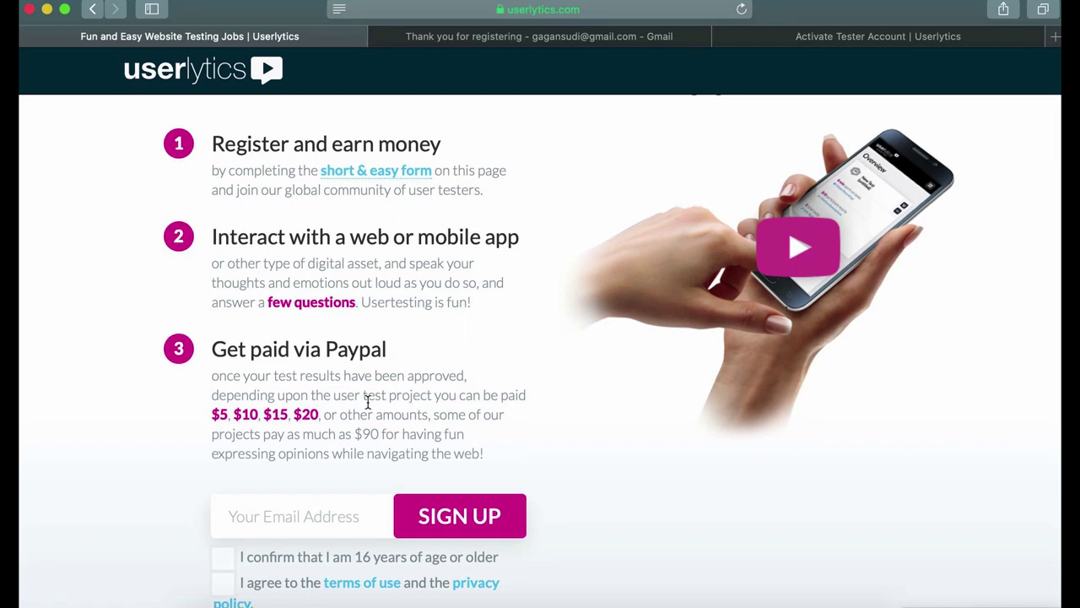
{"action": "left_click_drag", "start_coordinate": [226, 414], "coordinate": [207, 414]}
{"action": "left_click", "coordinate": [217, 419]}
{"action": "left_click_drag", "start_coordinate": [387, 434], "coordinate": [352, 435]}
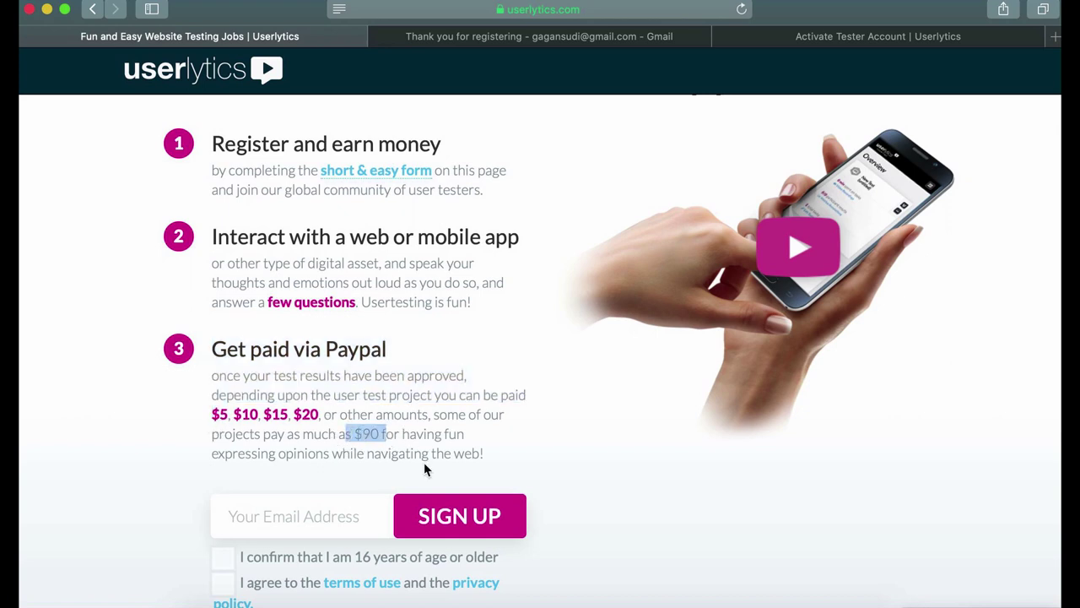
{"action": "left_click", "coordinate": [424, 466]}
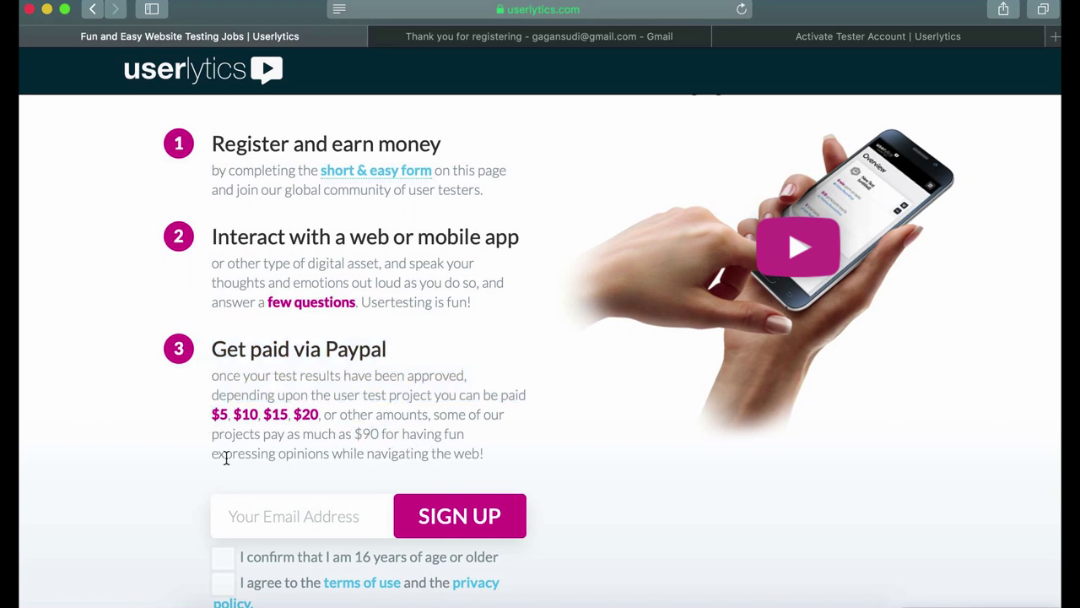
{"action": "left_click_drag", "start_coordinate": [212, 458], "coordinate": [344, 454]}
{"action": "left_click", "coordinate": [370, 459]}
{"action": "scroll", "coordinate": [371, 458], "scroll_direction": "down", "scroll_amount": 10}
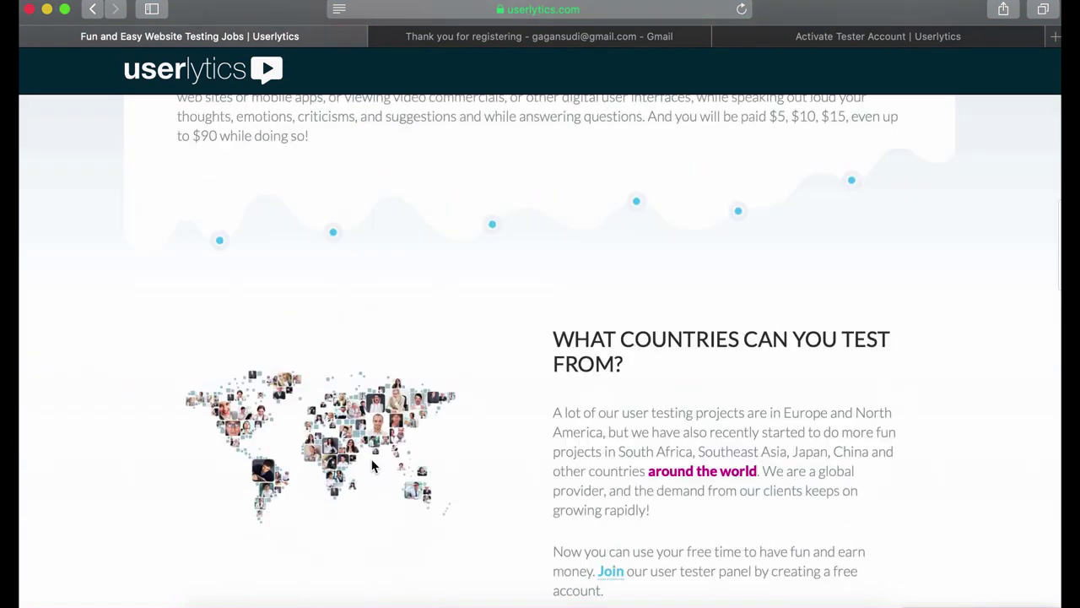
{"action": "scroll", "coordinate": [371, 464], "scroll_direction": "down", "scroll_amount": 8}
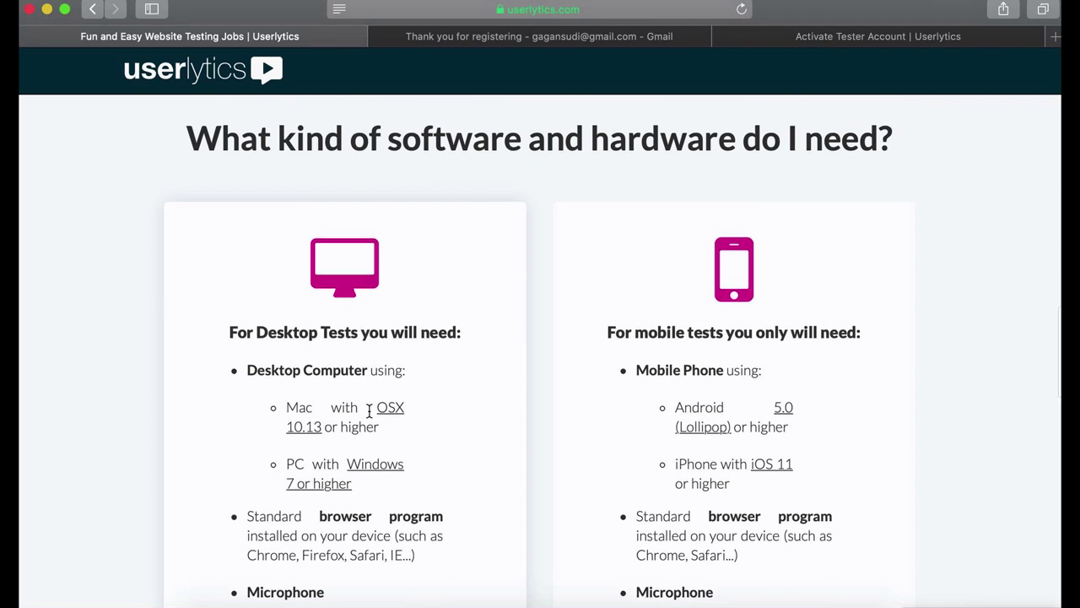
{"action": "left_click_drag", "start_coordinate": [278, 139], "coordinate": [464, 155]}
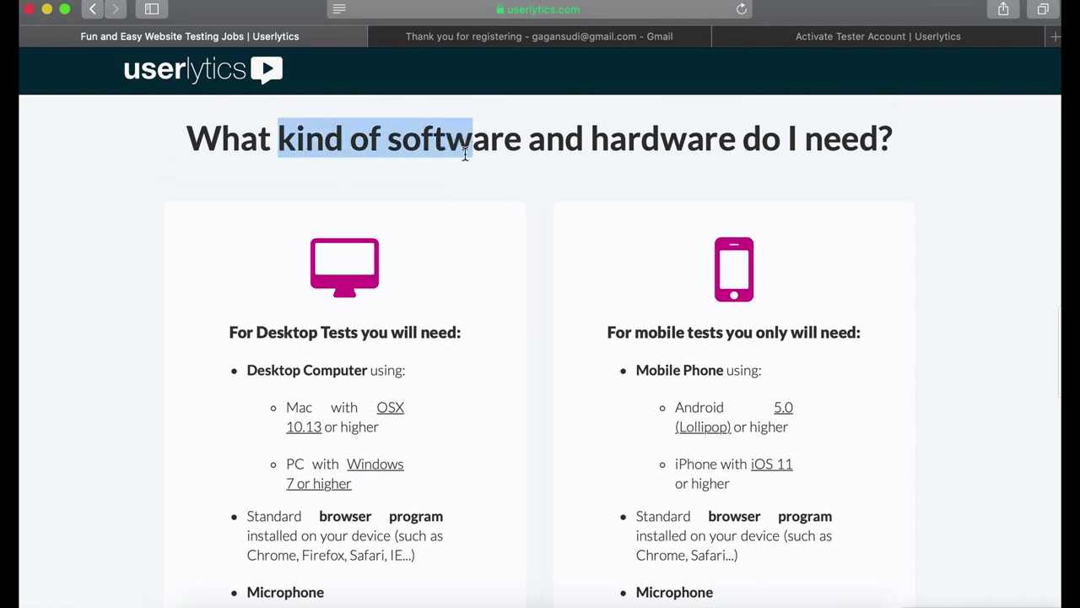
{"action": "left_click", "coordinate": [475, 180]}
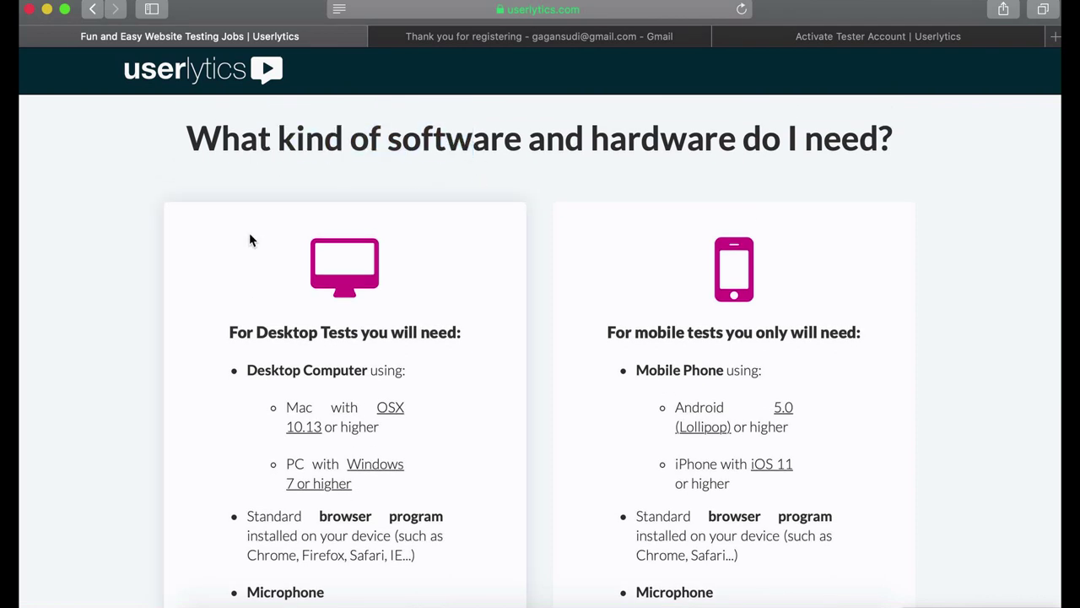
{"action": "left_click_drag", "start_coordinate": [276, 228], "coordinate": [559, 285]}
{"action": "scroll", "coordinate": [560, 285], "scroll_direction": "up", "scroll_amount": 3}
{"action": "left_click", "coordinate": [560, 284]}
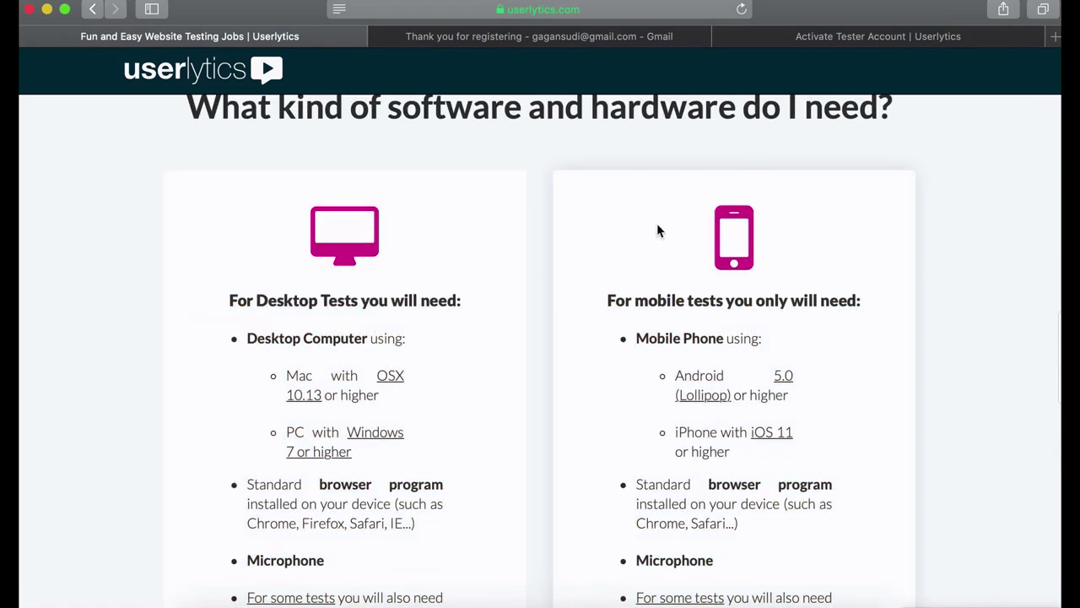
{"action": "left_click_drag", "start_coordinate": [658, 224], "coordinate": [753, 336]}
{"action": "left_click", "coordinate": [788, 280]}
{"action": "scroll", "coordinate": [788, 280], "scroll_direction": "down", "scroll_amount": 5}
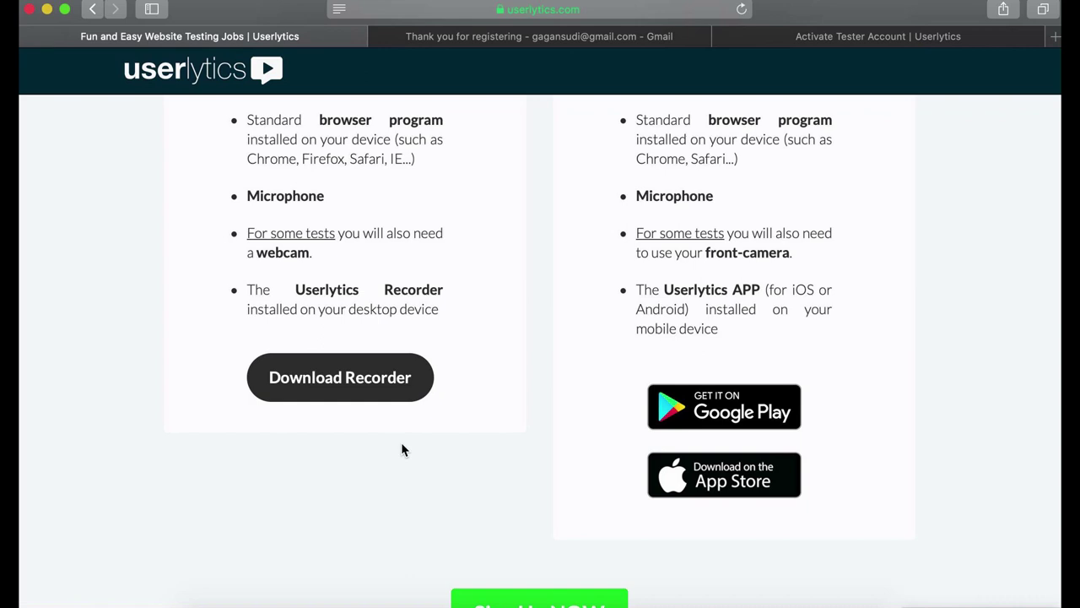
{"action": "scroll", "coordinate": [402, 450], "scroll_direction": "up", "scroll_amount": 15}
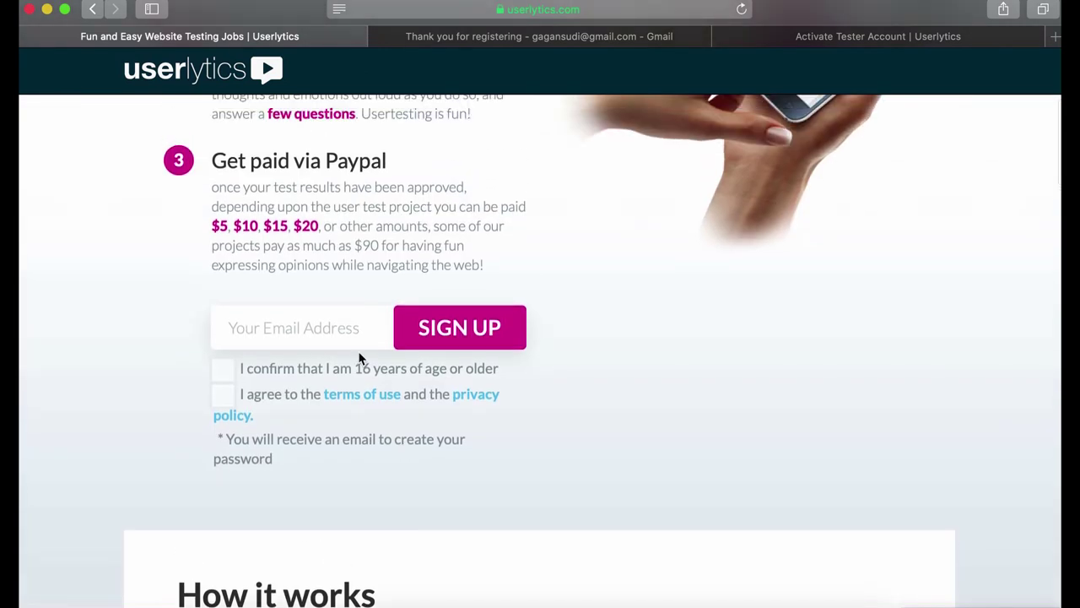
{"action": "left_click", "coordinate": [352, 334]}
Step: Tick the 16-or-older and terms boxes, paste the sign-up email, then view Gmail's confirmation email
{"action": "left_click", "coordinate": [222, 370]}
{"action": "left_click", "coordinate": [222, 395]}
{"action": "key", "text": "super+v"}
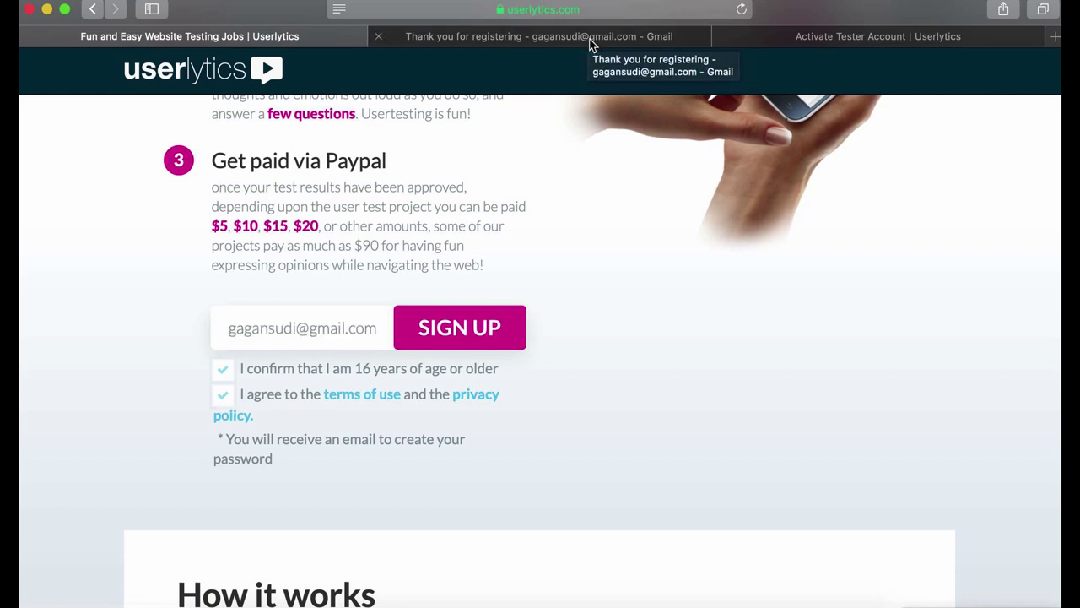
{"action": "scroll", "coordinate": [550, 230], "scroll_direction": "up", "scroll_amount": 5}
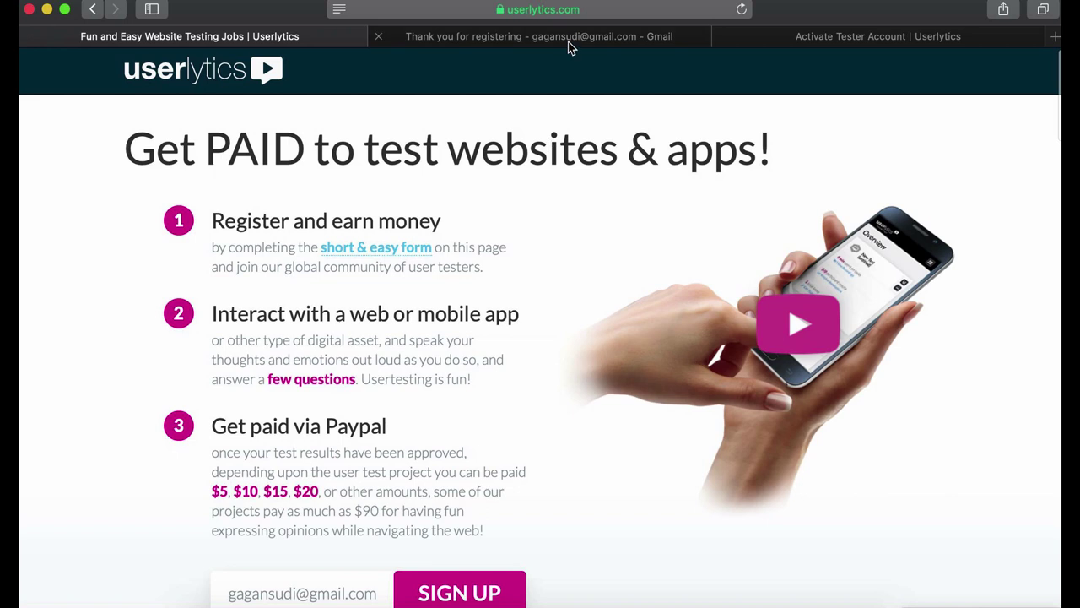
{"action": "left_click", "coordinate": [570, 43]}
{"action": "scroll", "coordinate": [576, 386], "scroll_direction": "down", "scroll_amount": 2}
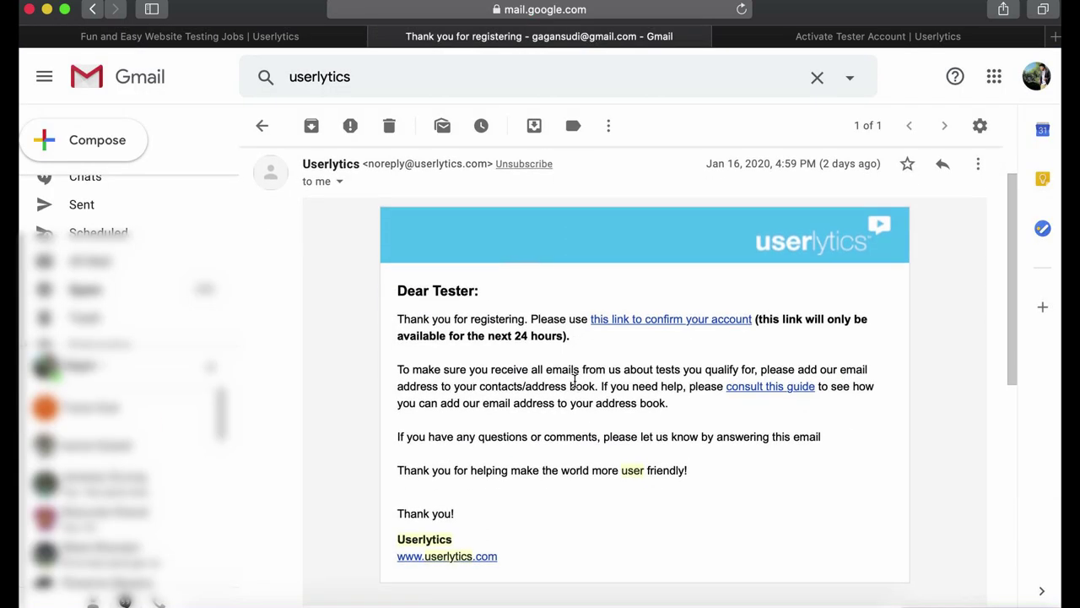
{"action": "scroll", "coordinate": [621, 324], "scroll_direction": "down", "scroll_amount": 1}
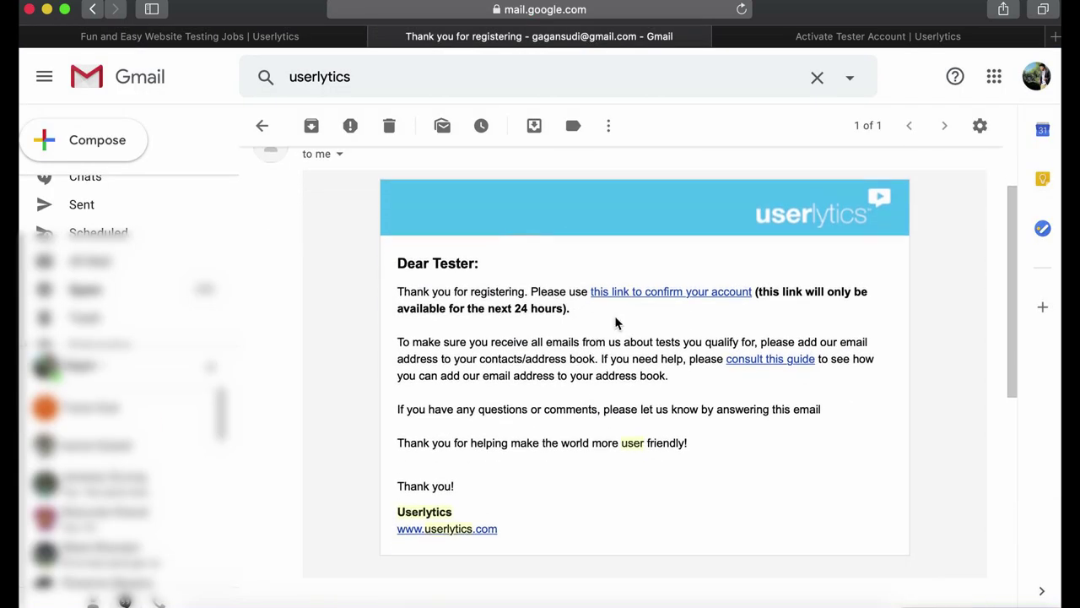
{"action": "left_click_drag", "start_coordinate": [570, 309], "coordinate": [478, 308]}
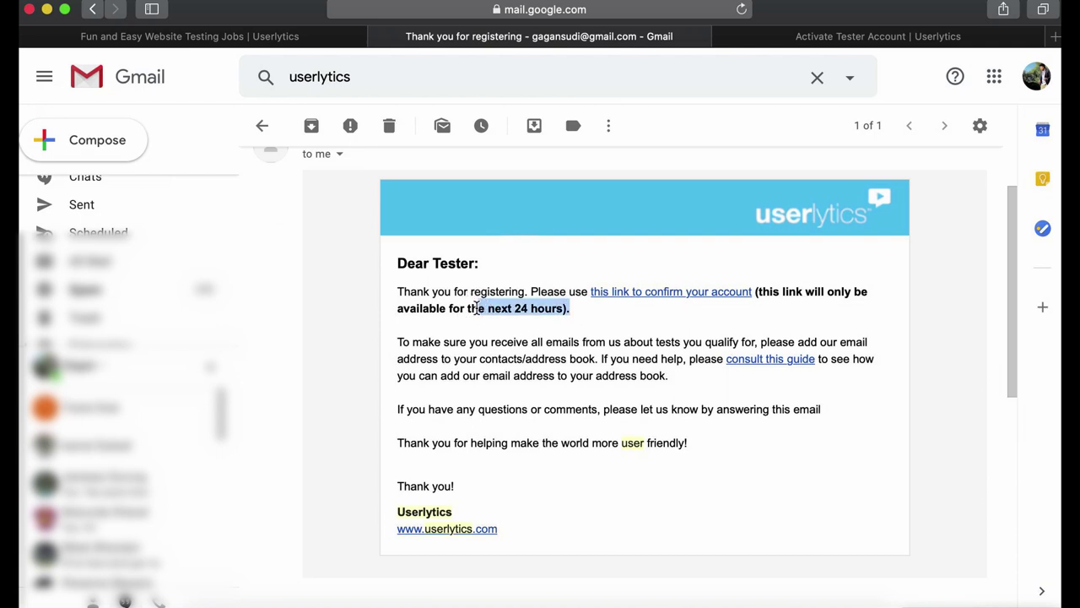
{"action": "left_click", "coordinate": [600, 315]}
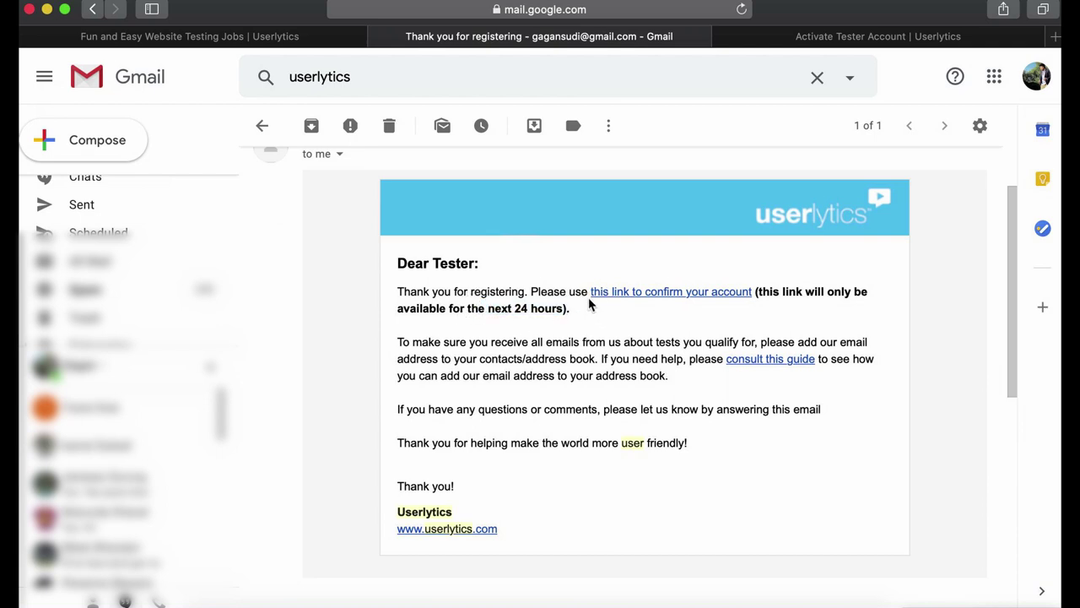
Step: Follow the email's confirmation link, review the Set your password form, and enter the tester dashboard
{"action": "left_click", "coordinate": [634, 292]}
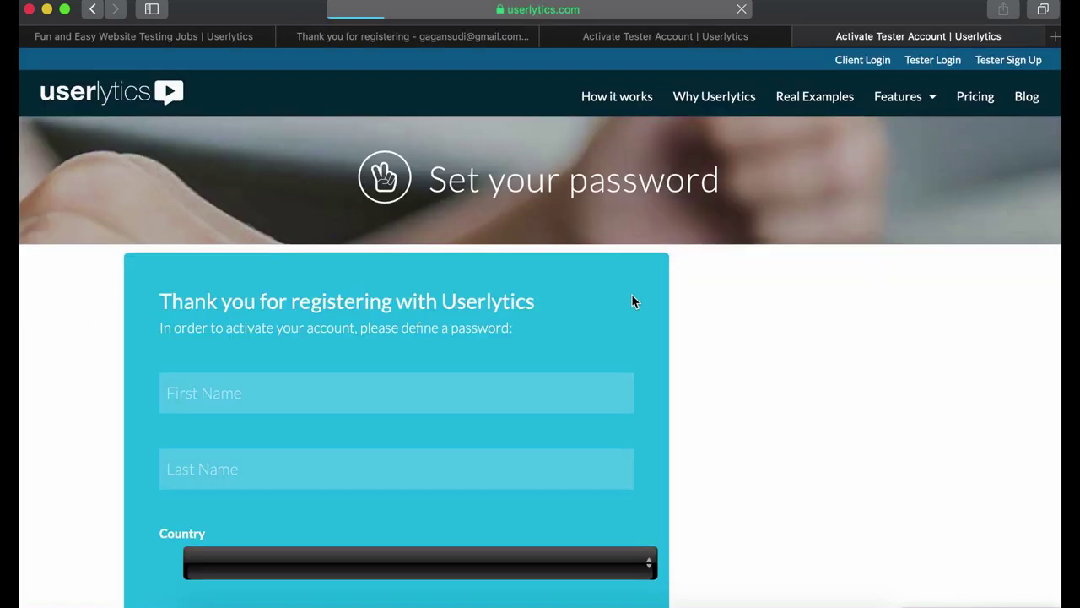
{"action": "scroll", "coordinate": [569, 311], "scroll_direction": "down", "scroll_amount": 5}
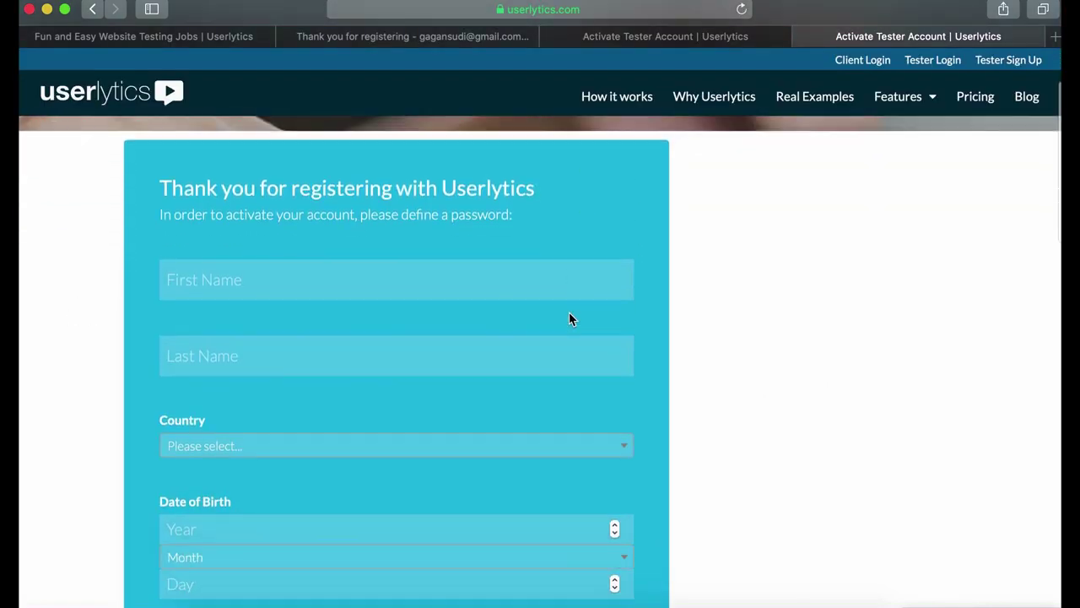
{"action": "scroll", "coordinate": [571, 319], "scroll_direction": "down", "scroll_amount": 7}
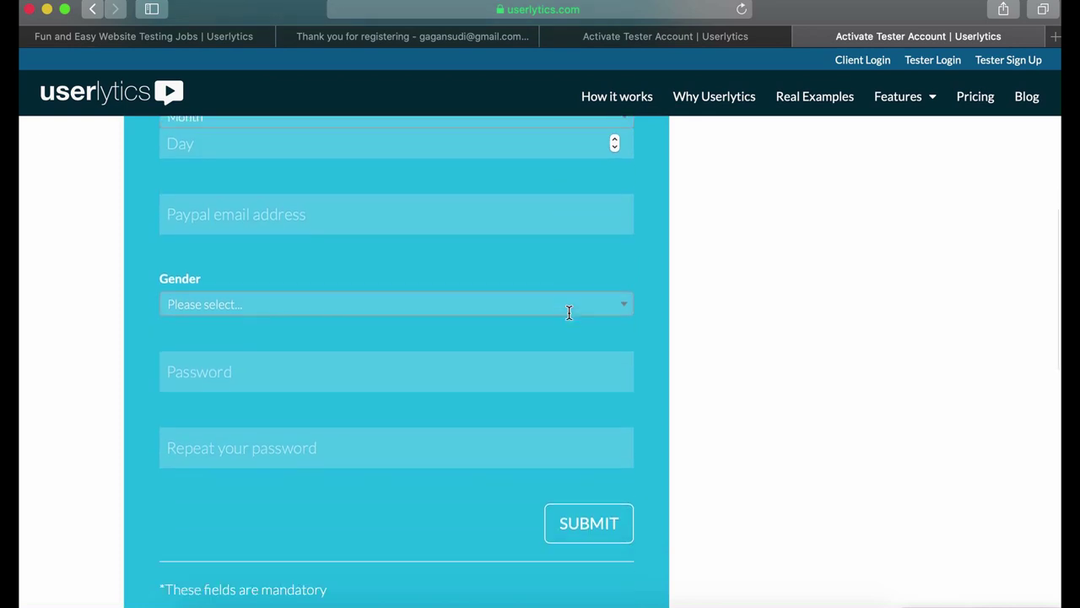
{"action": "scroll", "coordinate": [569, 311], "scroll_direction": "up", "scroll_amount": 3}
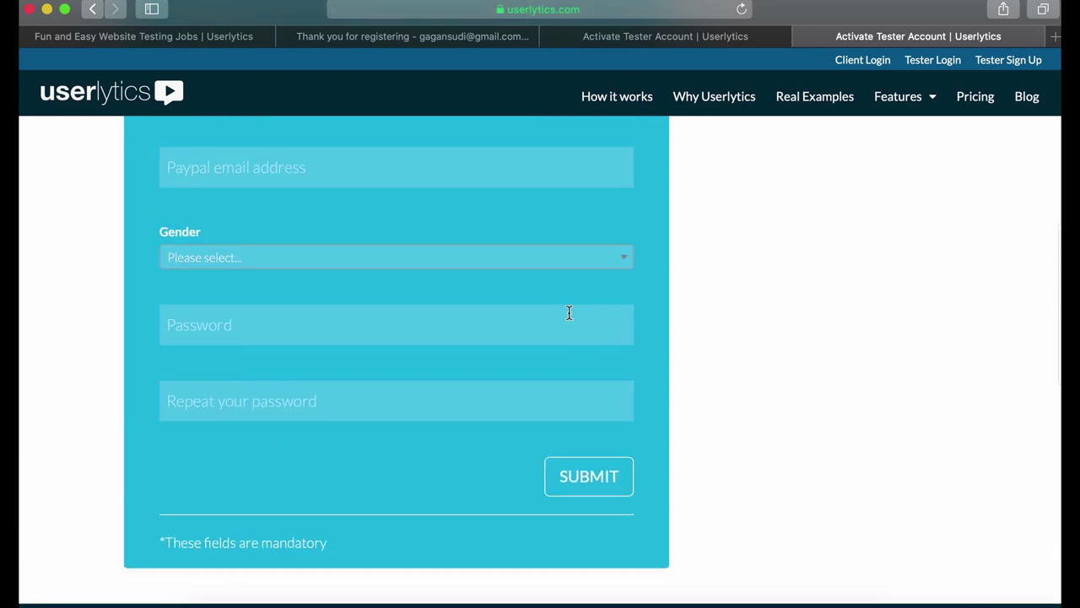
{"action": "scroll", "coordinate": [569, 313], "scroll_direction": "up", "scroll_amount": 10}
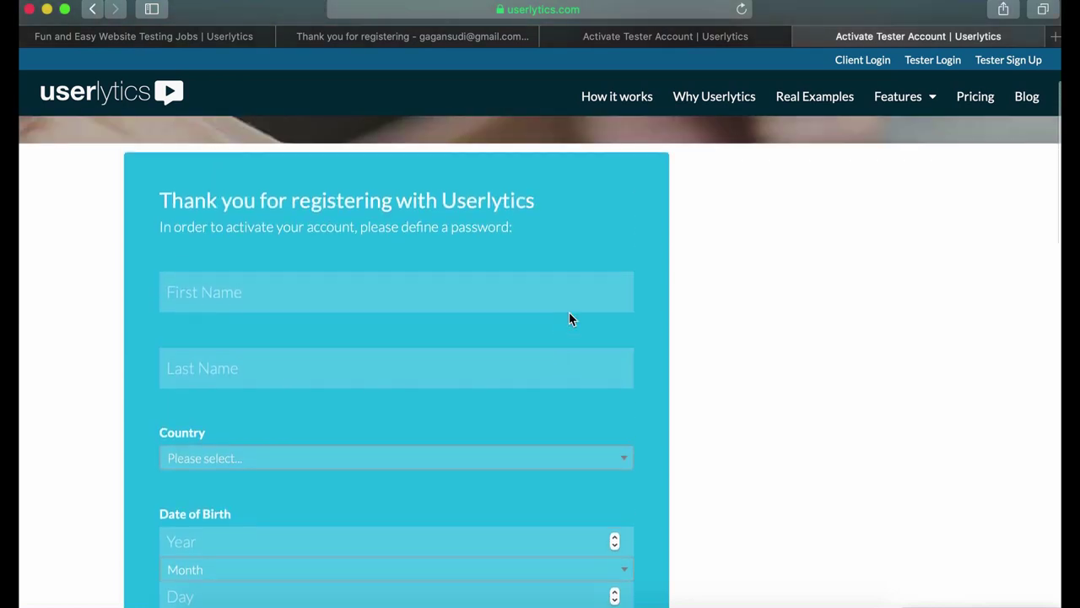
{"action": "scroll", "coordinate": [569, 312], "scroll_direction": "down", "scroll_amount": 2}
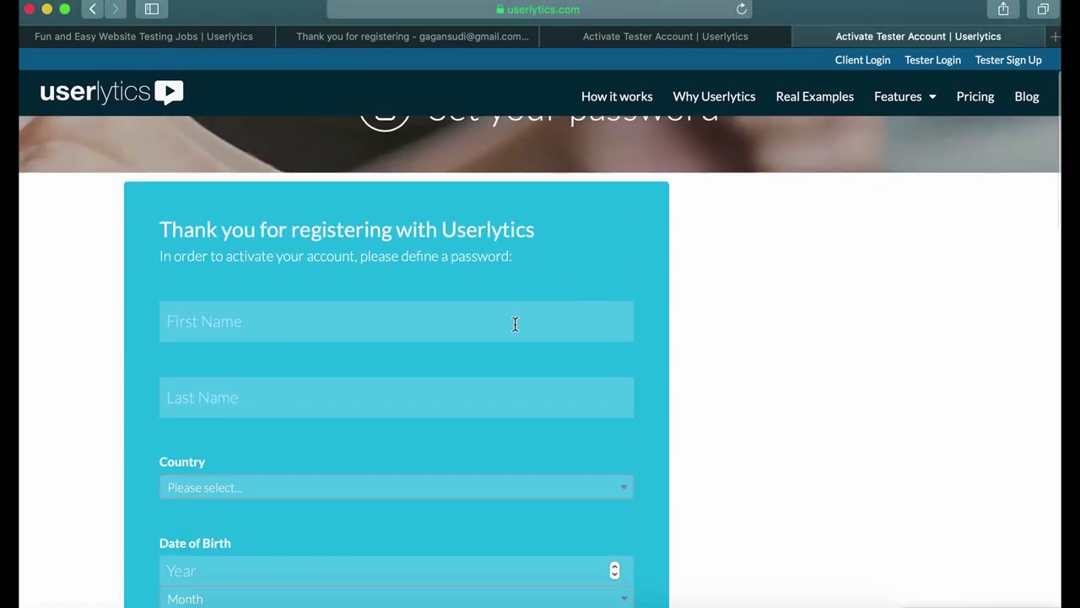
{"action": "scroll", "coordinate": [436, 504], "scroll_direction": "down", "scroll_amount": 5}
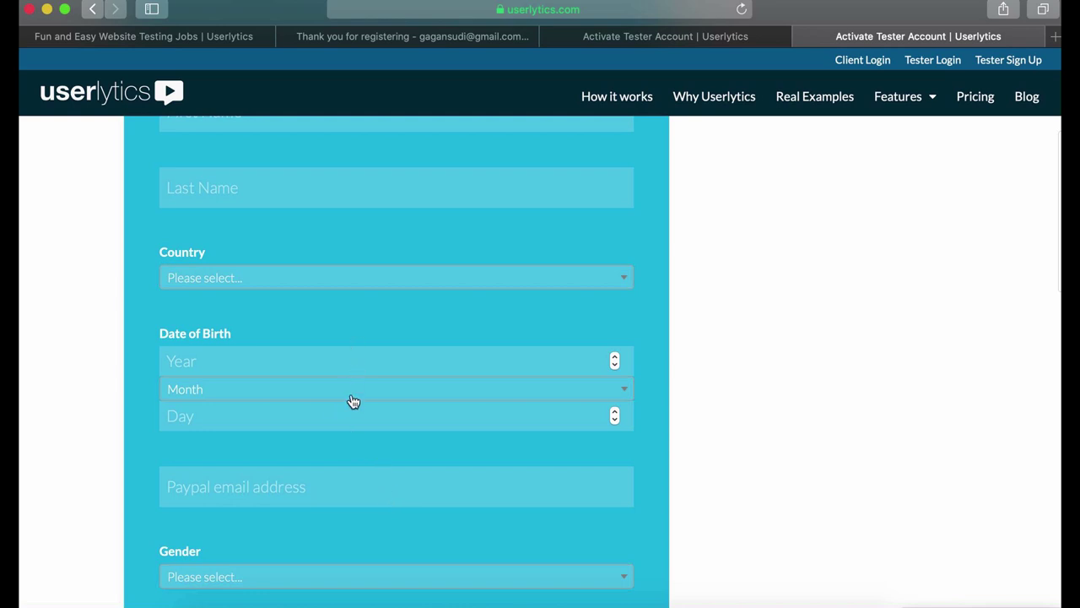
{"action": "scroll", "coordinate": [351, 397], "scroll_direction": "down", "scroll_amount": 5}
{"action": "scroll", "coordinate": [353, 401], "scroll_direction": "up", "scroll_amount": 2}
{"action": "scroll", "coordinate": [351, 399], "scroll_direction": "up", "scroll_amount": 9}
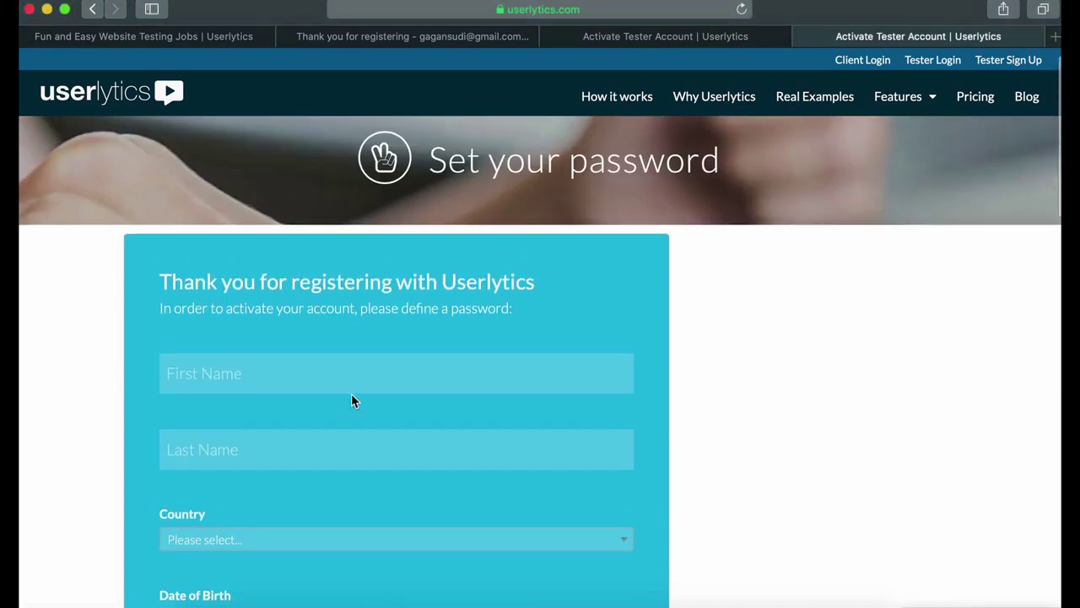
{"action": "scroll", "coordinate": [351, 400], "scroll_direction": "down", "scroll_amount": 18}
{"action": "scroll", "coordinate": [351, 400], "scroll_direction": "up", "scroll_amount": 6}
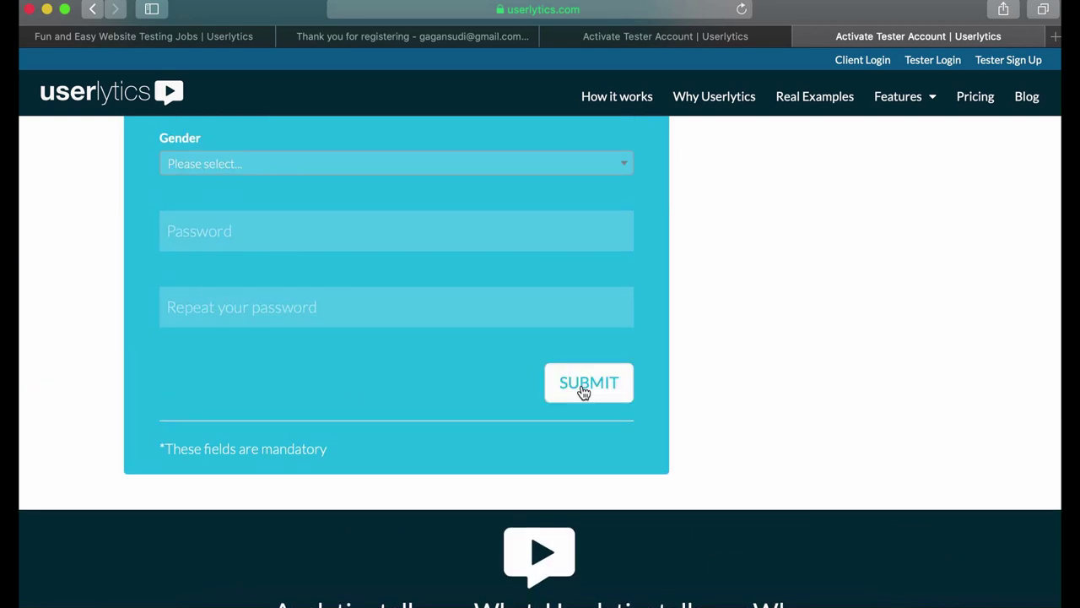
{"action": "scroll", "coordinate": [812, 226], "scroll_direction": "up", "scroll_amount": 15}
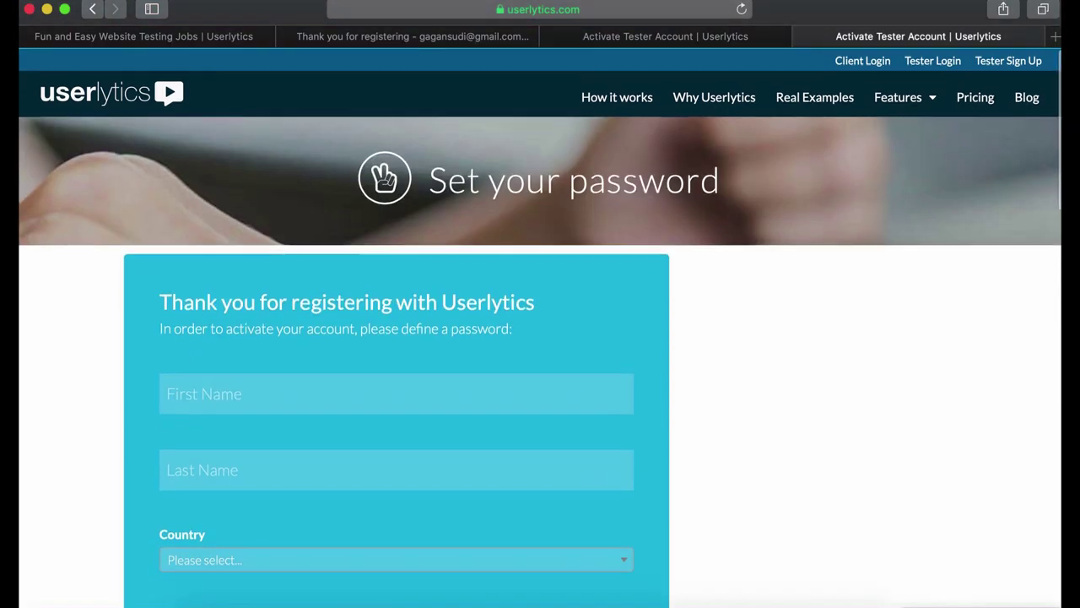
{"action": "left_click", "coordinate": [938, 62]}
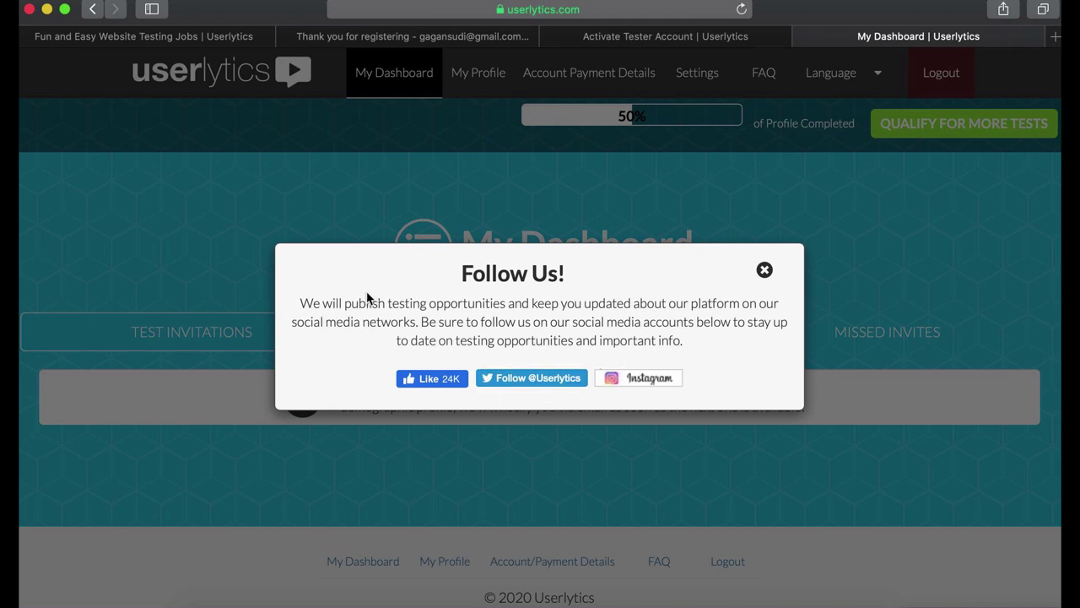
Step: Read the Follow Us social media popup on My Dashboard and close it
{"action": "left_click_drag", "start_coordinate": [458, 275], "coordinate": [688, 405]}
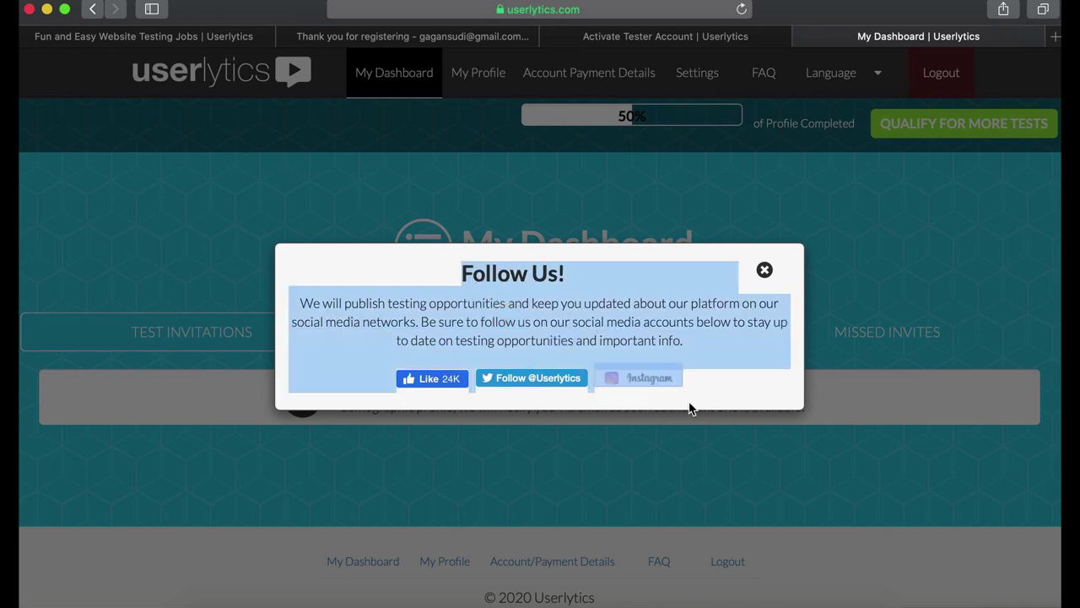
{"action": "left_click", "coordinate": [707, 388]}
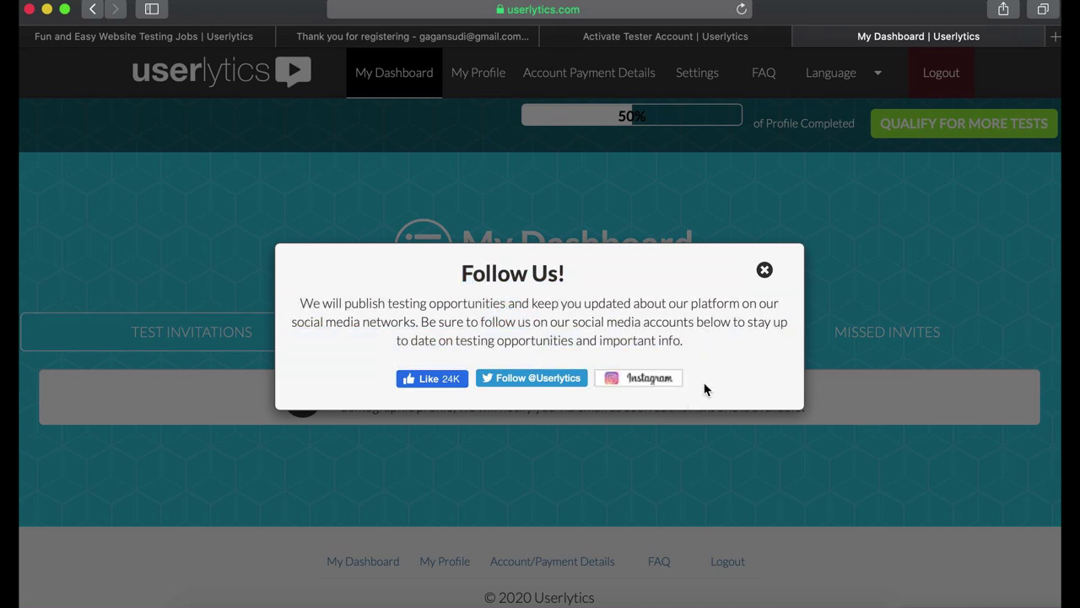
{"action": "left_click", "coordinate": [763, 269]}
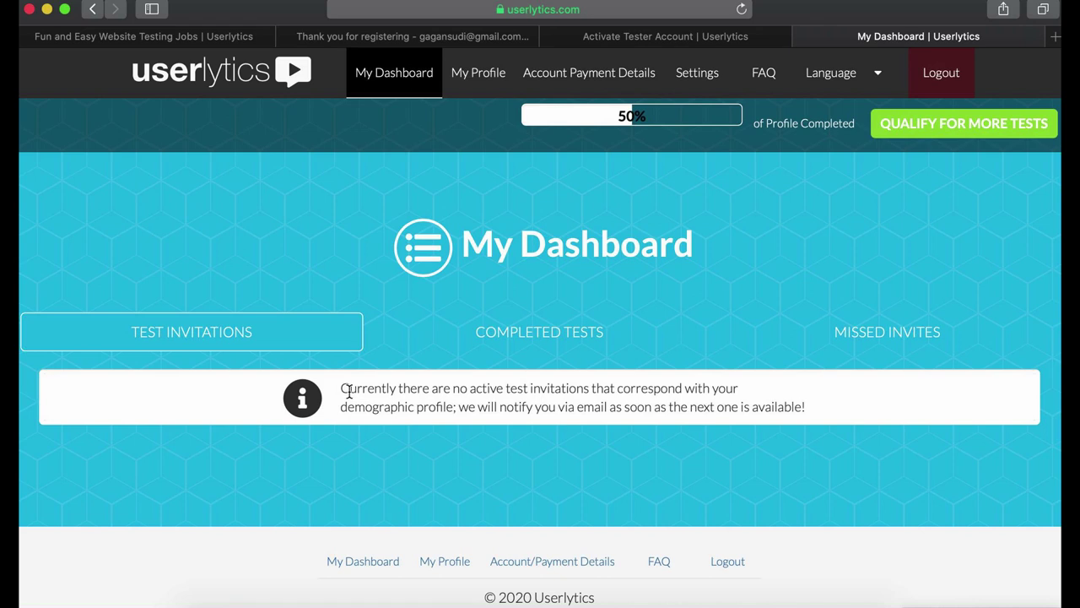
Step: Check Completed Tests, then return to Test Invitations showing no active invitations
{"action": "left_click", "coordinate": [514, 328]}
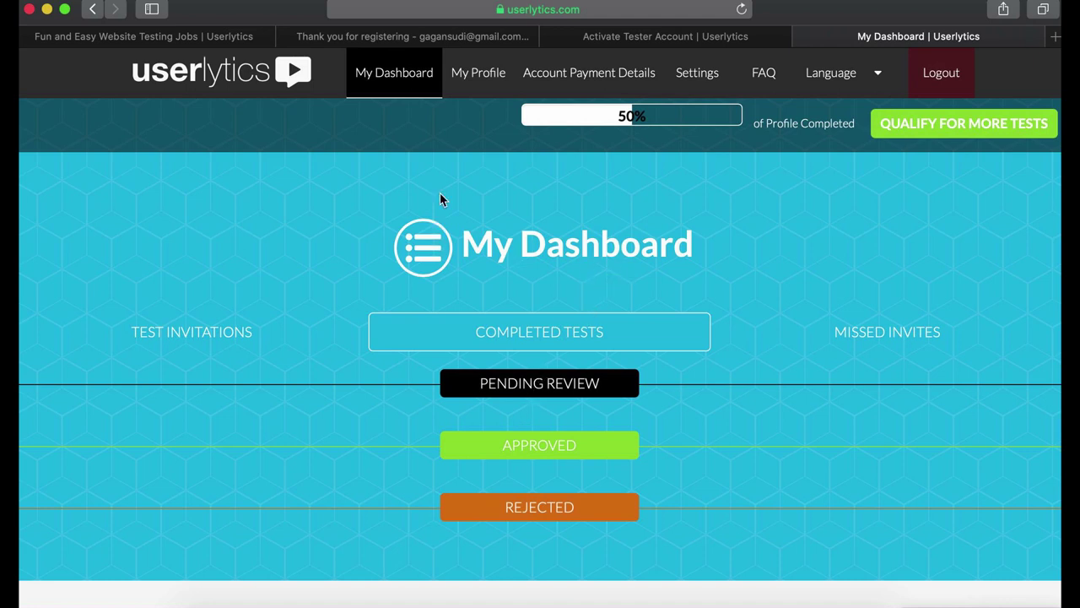
{"action": "left_click", "coordinate": [232, 338]}
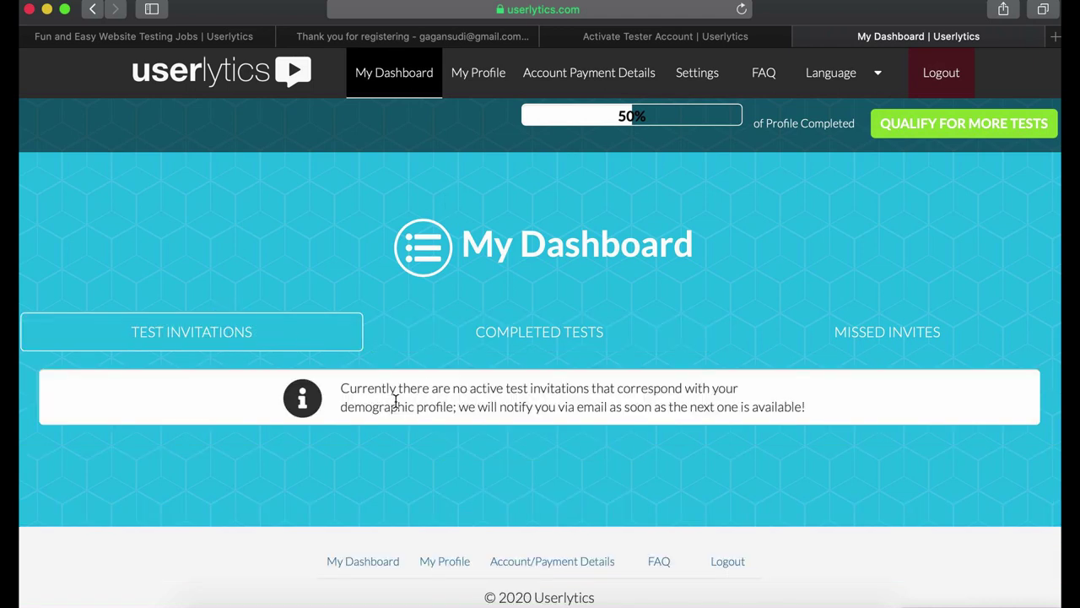
{"action": "left_click_drag", "start_coordinate": [345, 389], "coordinate": [730, 383]}
{"action": "left_click", "coordinate": [766, 400]}
Step: Select the 50% Profile Completed text and open the tester profile page
{"action": "left_click", "coordinate": [757, 120]}
{"action": "left_click_drag", "start_coordinate": [757, 120], "coordinate": [812, 140]}
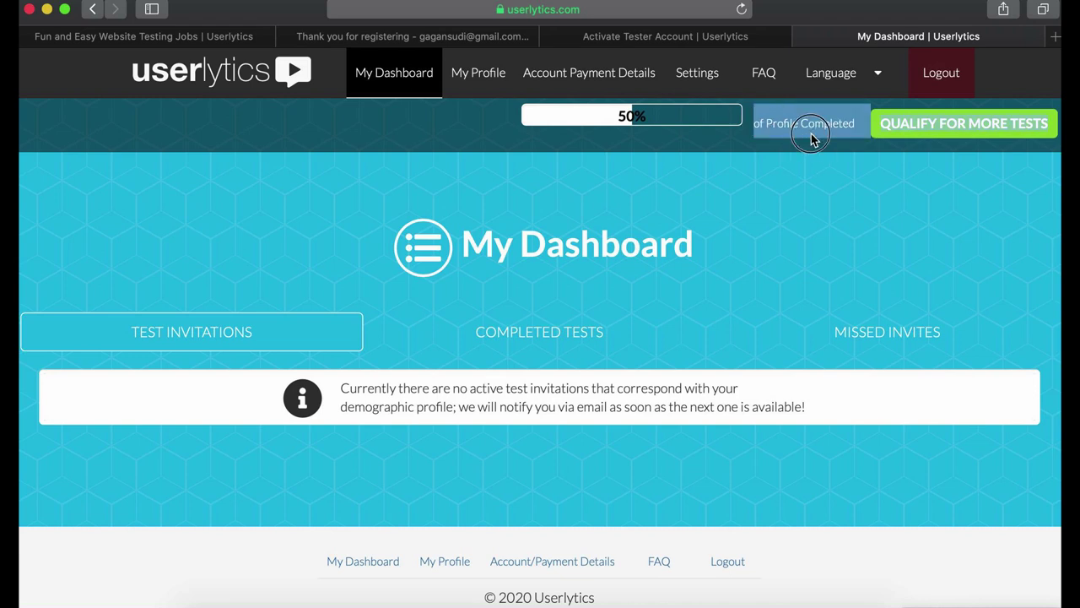
{"action": "left_click", "coordinate": [812, 140]}
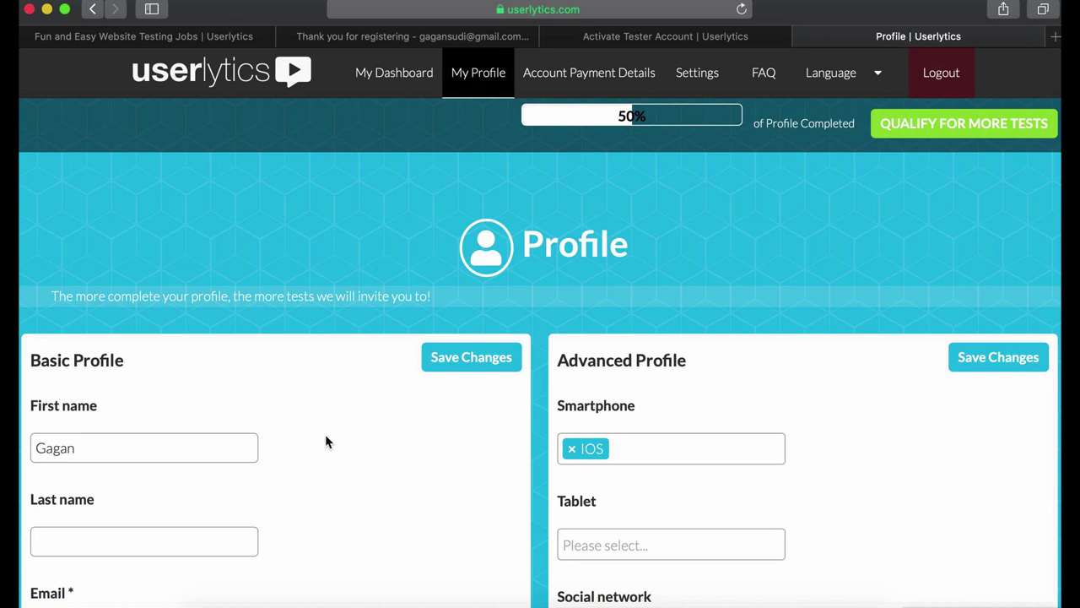
Step: Scroll through the profile fields, then open Account Payment Details showing $0 paid, pending and total
{"action": "scroll", "coordinate": [325, 434], "scroll_direction": "down", "scroll_amount": 3}
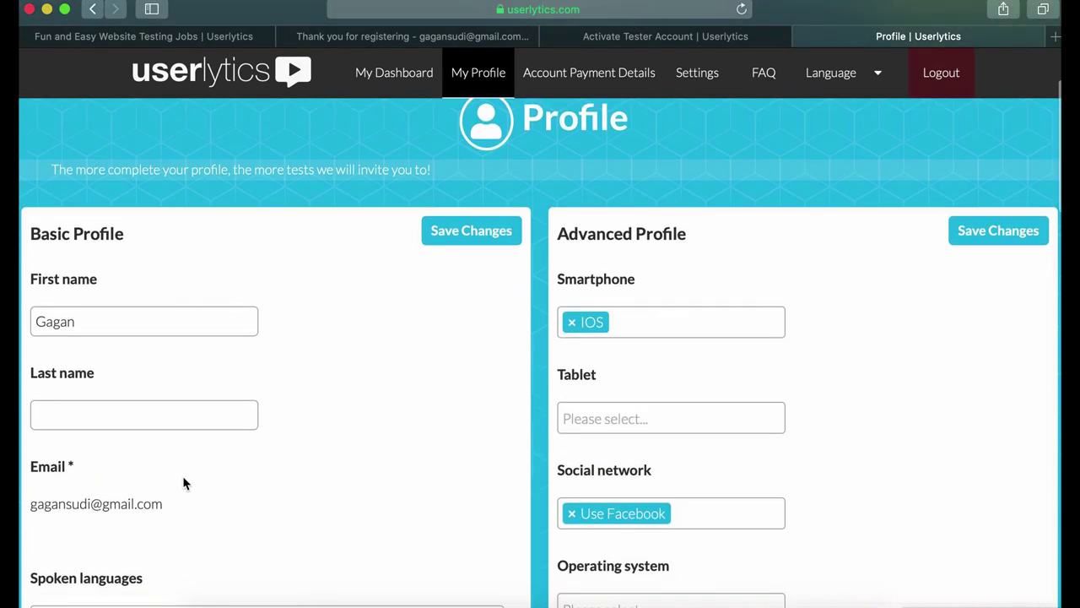
{"action": "scroll", "coordinate": [185, 483], "scroll_direction": "down", "scroll_amount": 3}
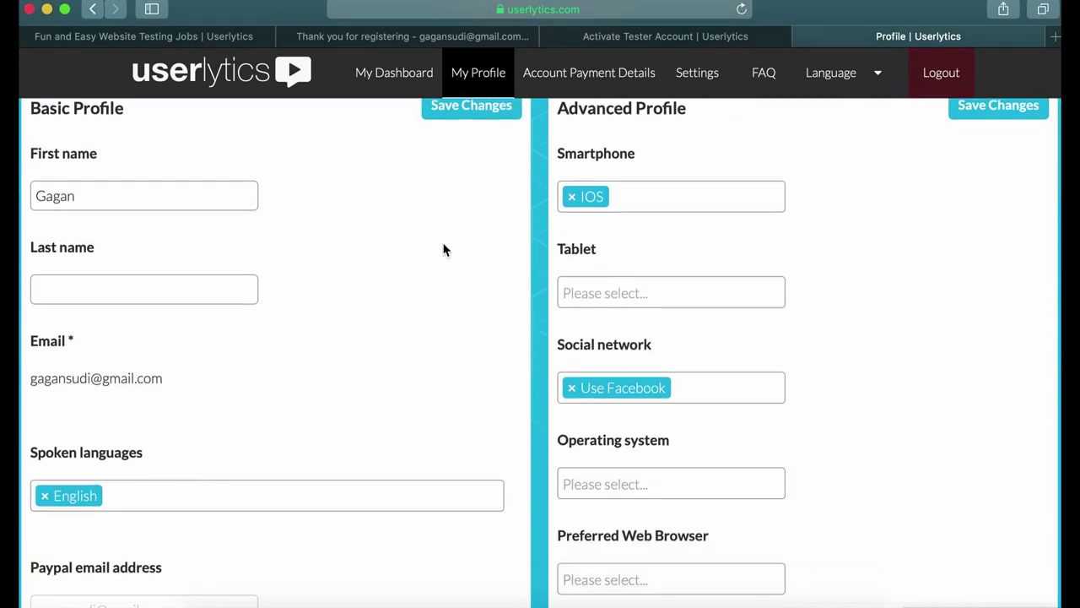
{"action": "scroll", "coordinate": [615, 484], "scroll_direction": "down", "scroll_amount": 3}
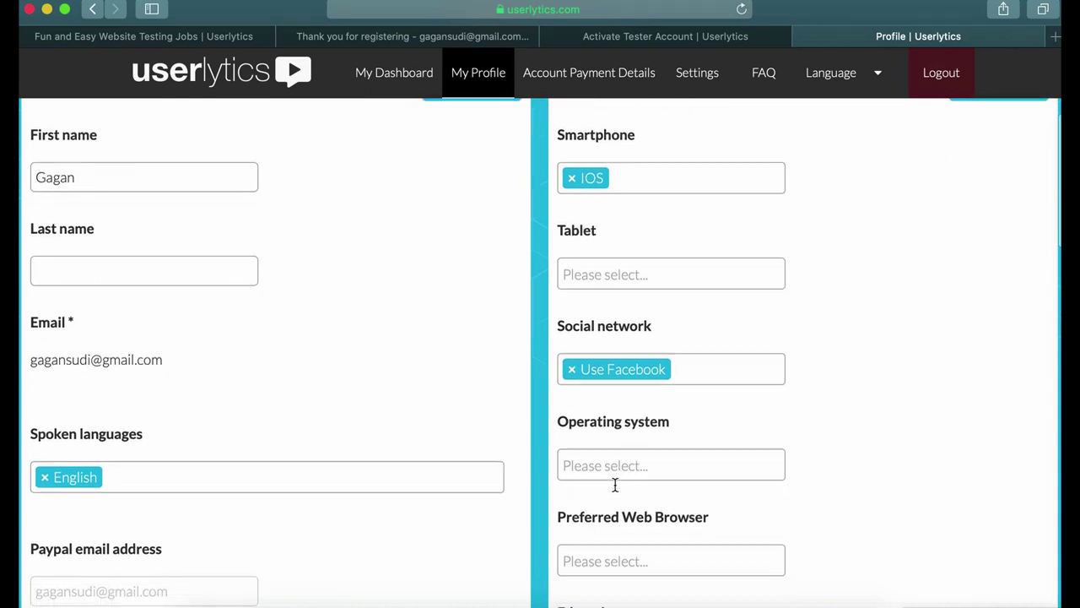
{"action": "scroll", "coordinate": [615, 484], "scroll_direction": "down", "scroll_amount": 5}
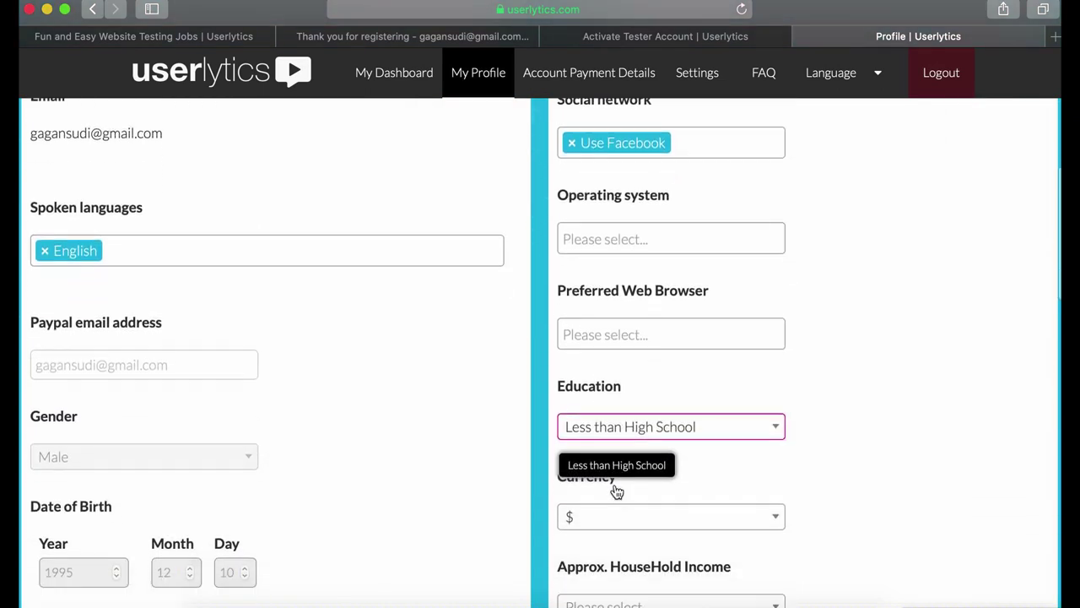
{"action": "scroll", "coordinate": [615, 492], "scroll_direction": "up", "scroll_amount": 9}
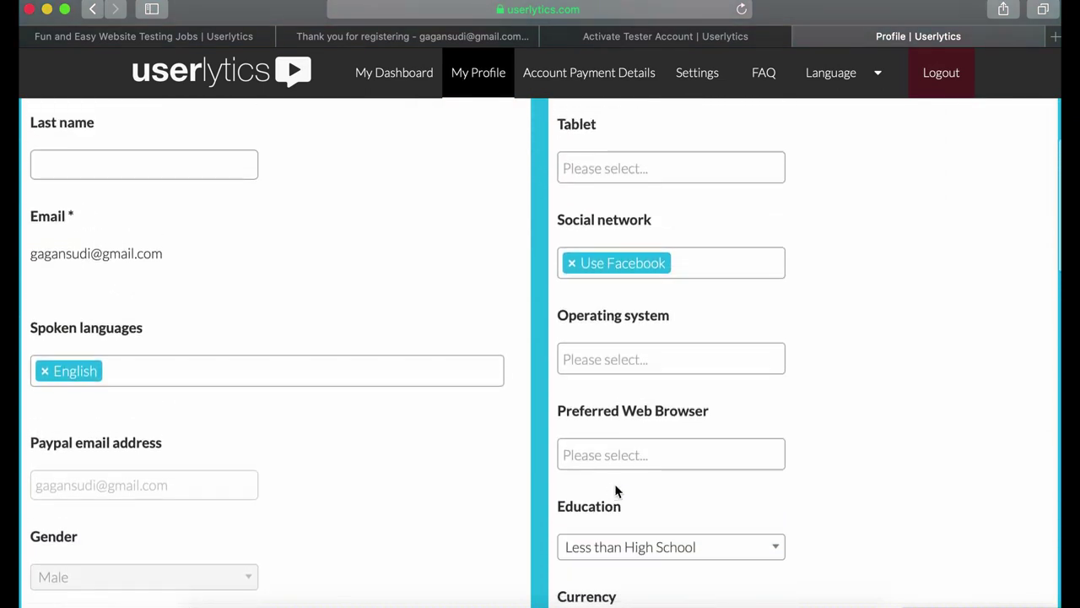
{"action": "scroll", "coordinate": [617, 488], "scroll_direction": "up", "scroll_amount": 5}
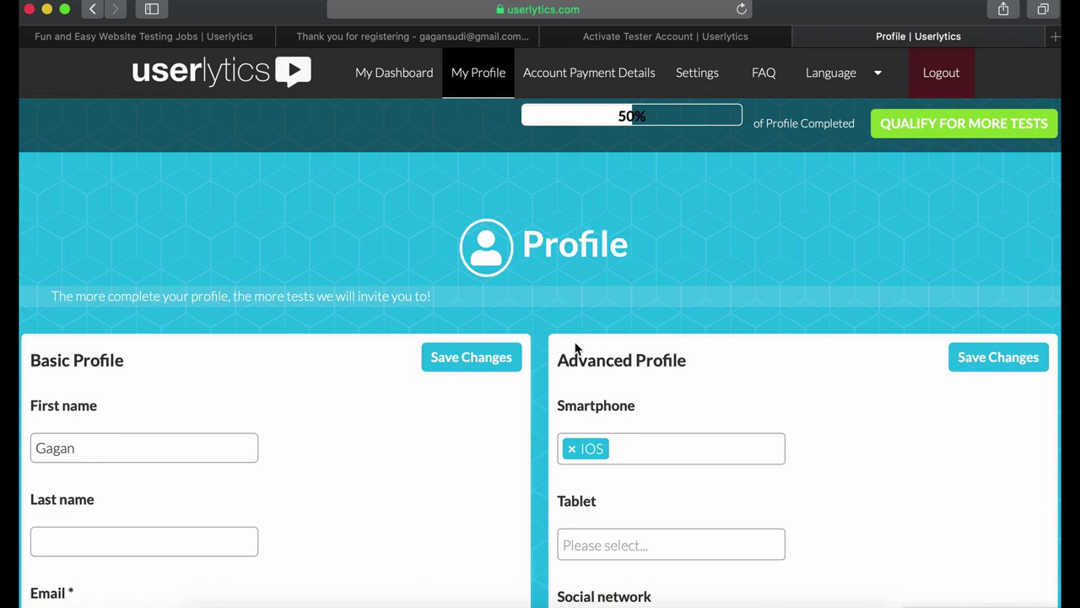
{"action": "left_click", "coordinate": [611, 81]}
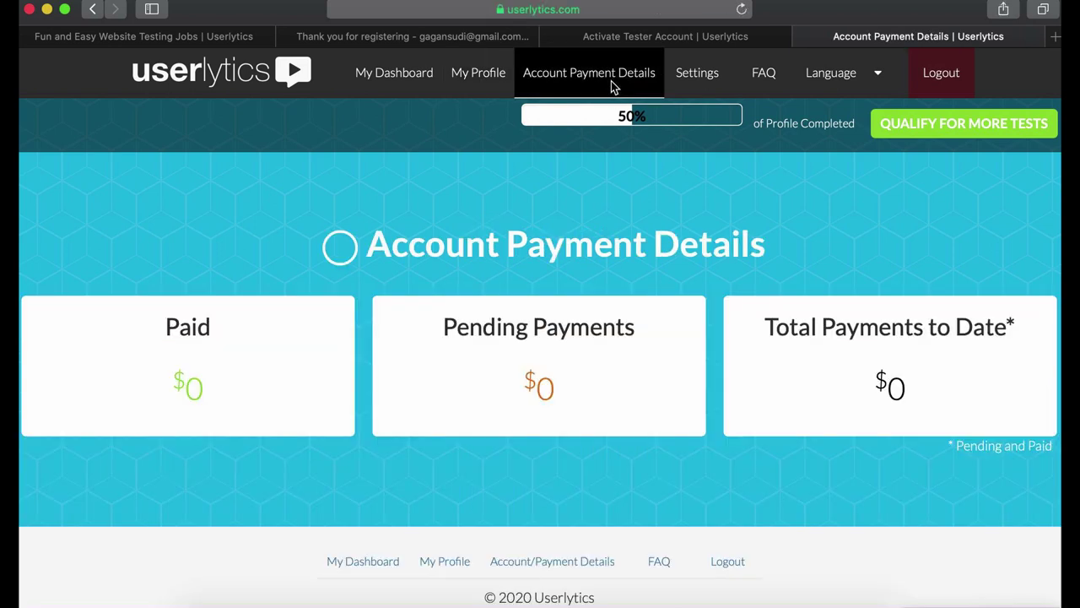